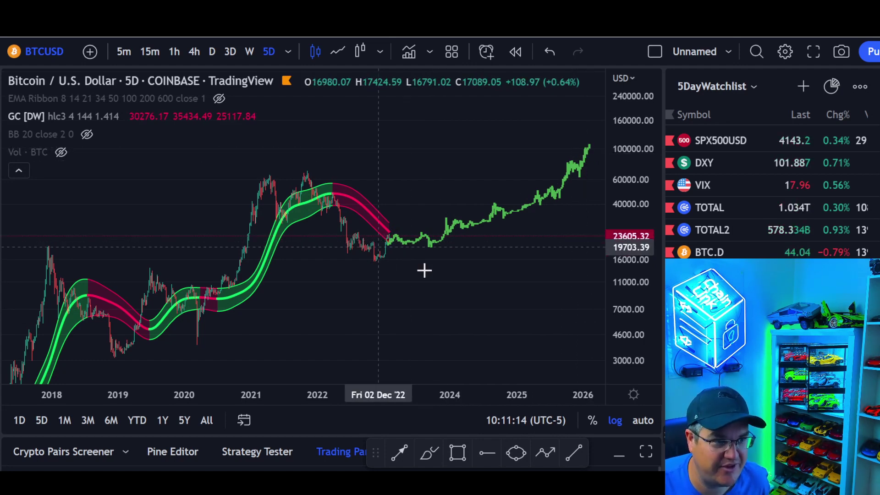
# Step: Examine the BTCUSD price history, the Gaussian channel and the green projected bars pattern from 2018 to 2026
pyautogui.moveTo(630, 172); pyautogui.dragTo(631, 299)
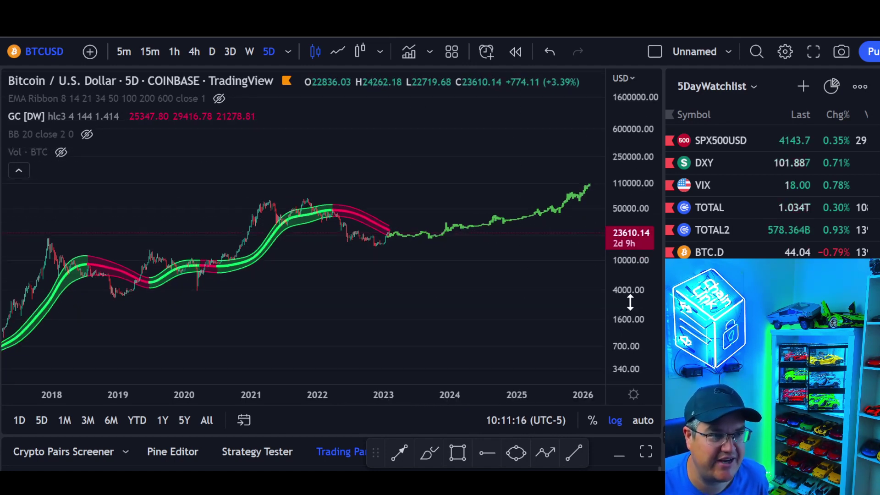
pyautogui.scroll(-3, 261, 348)
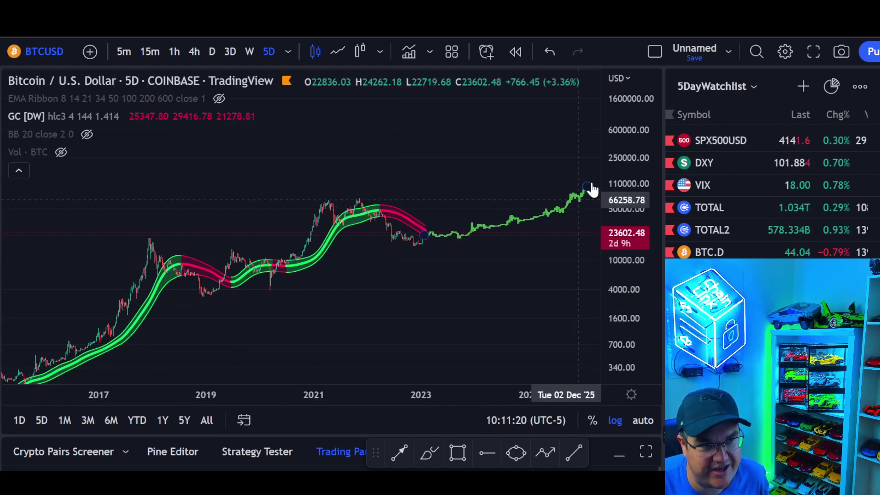
pyautogui.moveTo(621, 316); pyautogui.dragTo(611, 176)
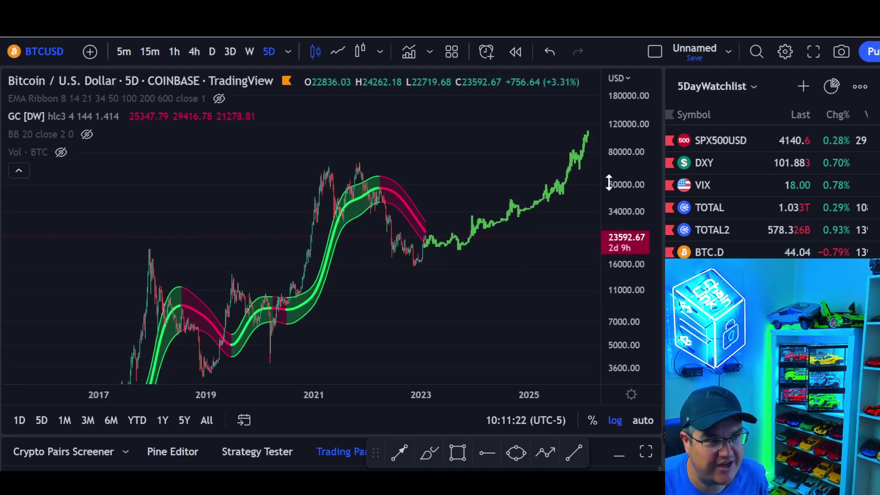
pyautogui.scroll(2, 523, 271)
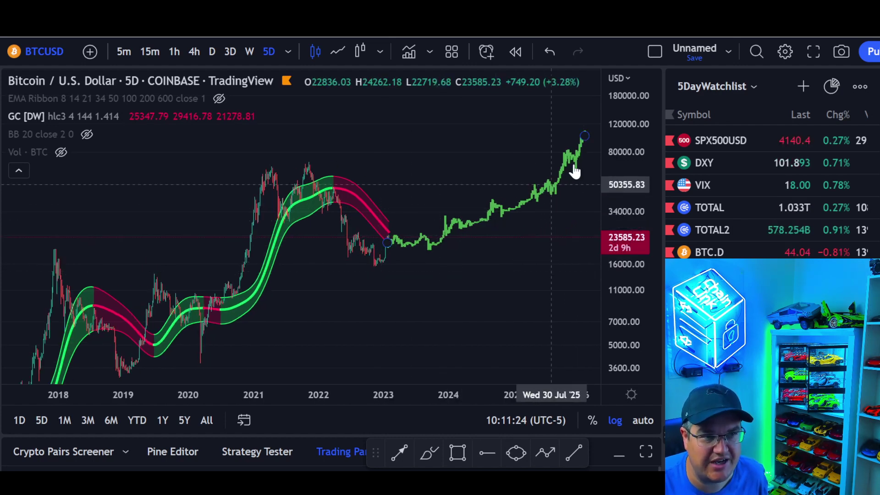
pyautogui.scroll(2, 558, 224)
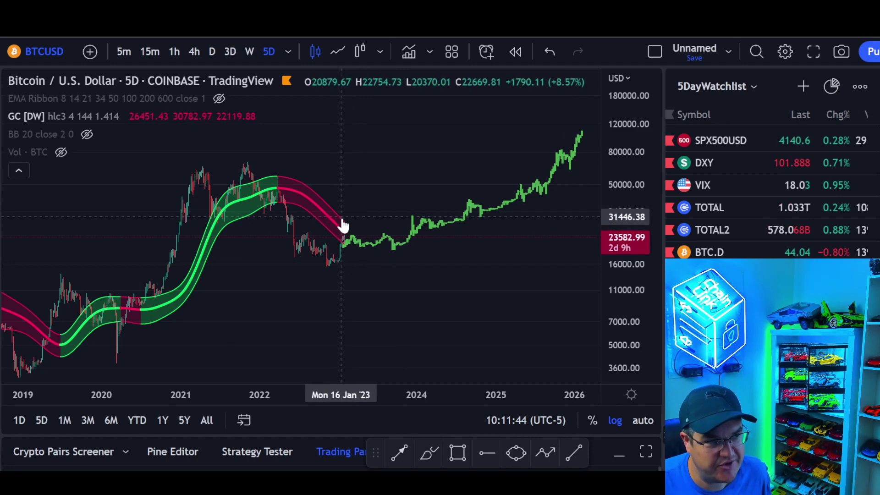
pyautogui.moveTo(348, 272); pyautogui.dragTo(409, 264)
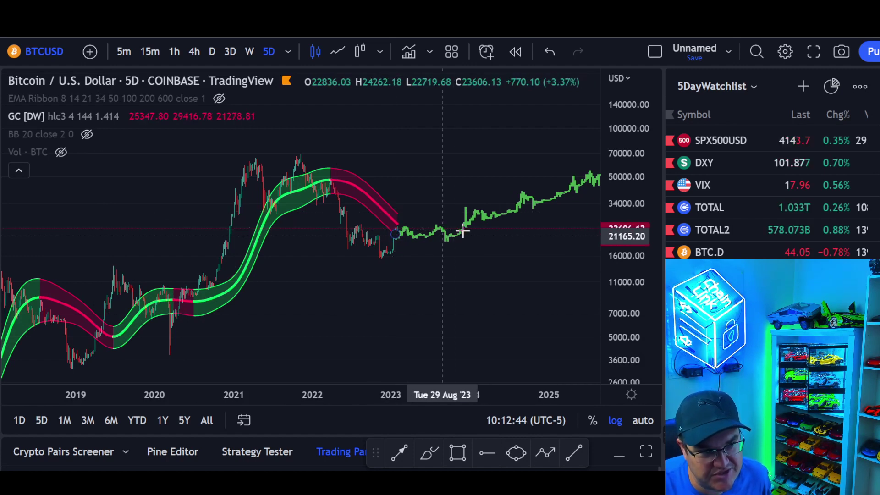
pyautogui.moveTo(519, 254); pyautogui.dragTo(452, 281)
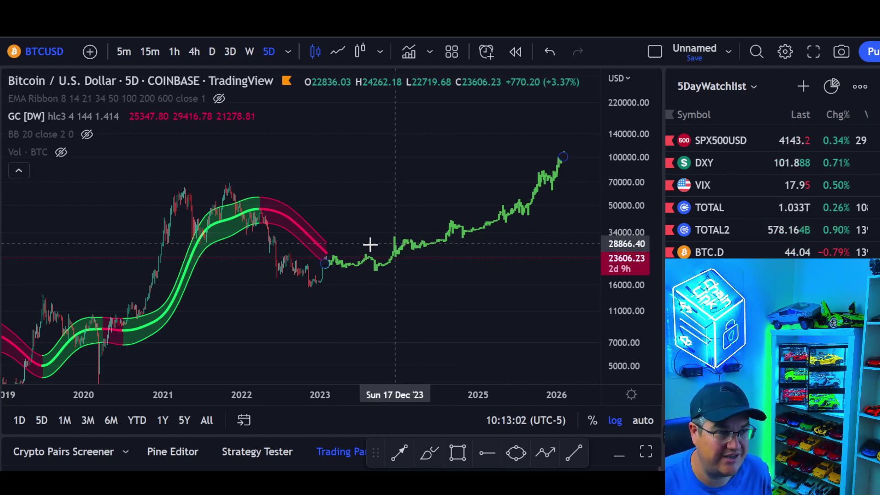
# Step: Try brushing a curve that extends the red channel from early 2023 across the projection toward late 2023
pyautogui.click(429, 453)
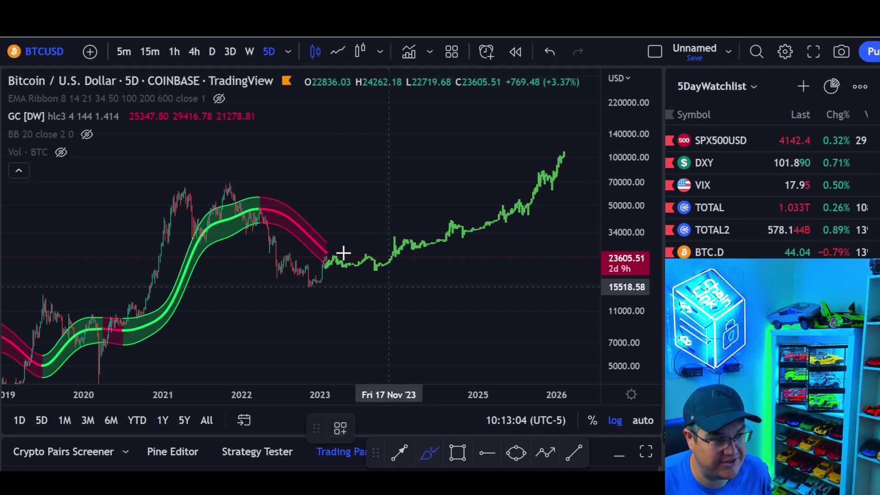
pyautogui.moveTo(322, 238)
pyautogui.mouseDown()
pyautogui.moveTo(332, 251)
pyautogui.moveTo(379, 262)
pyautogui.mouseUp()
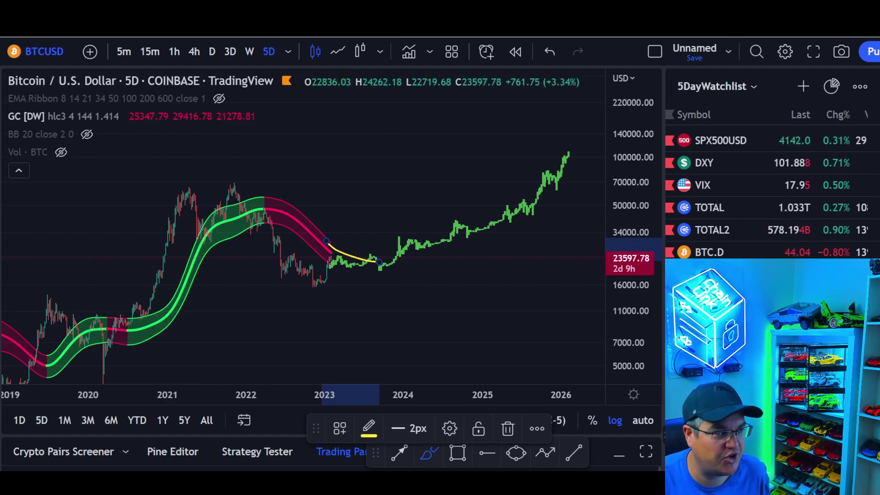
pyautogui.click(550, 53)
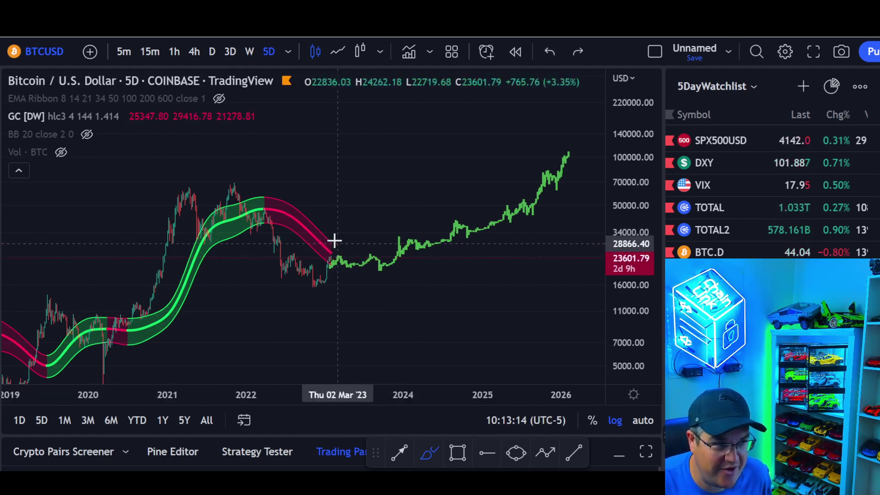
pyautogui.moveTo(331, 241)
pyautogui.mouseDown()
pyautogui.moveTo(365, 260)
pyautogui.moveTo(392, 261)
pyautogui.mouseUp()
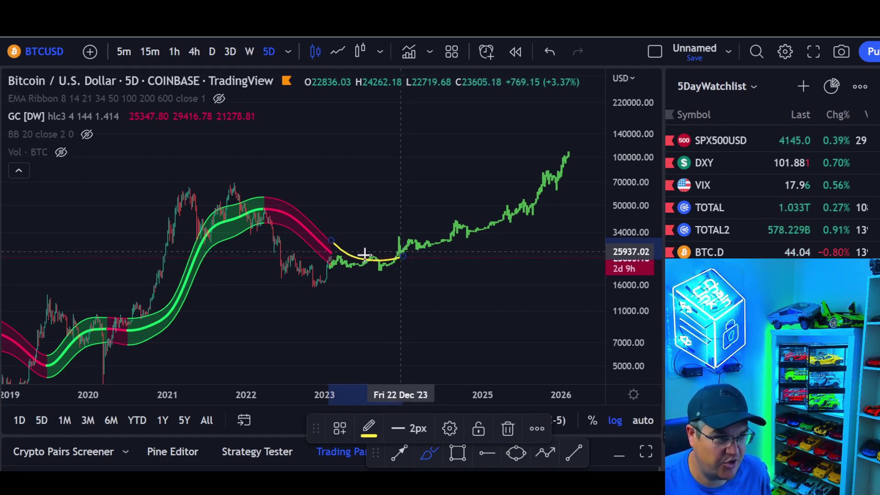
pyautogui.click(550, 52)
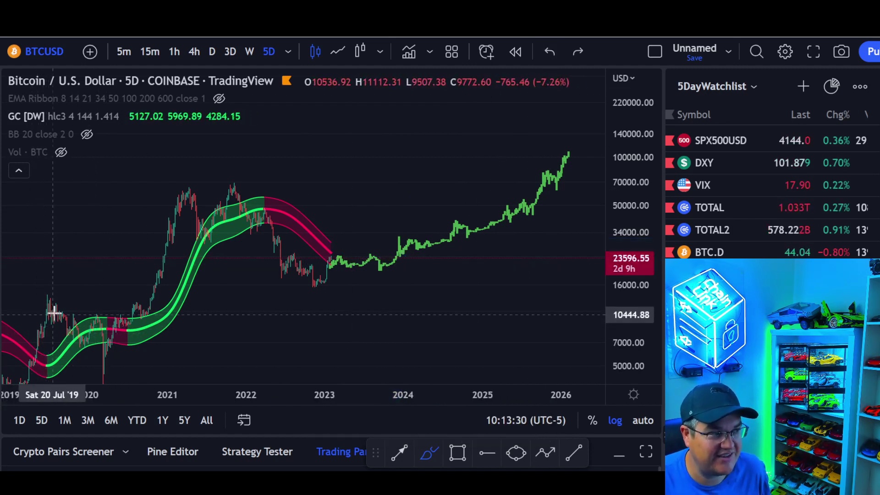
# Step: Measure the rally from the December 2018 low to the channel's turn in late June 2019
pyautogui.moveTo(624, 183); pyautogui.dragTo(631, 231)
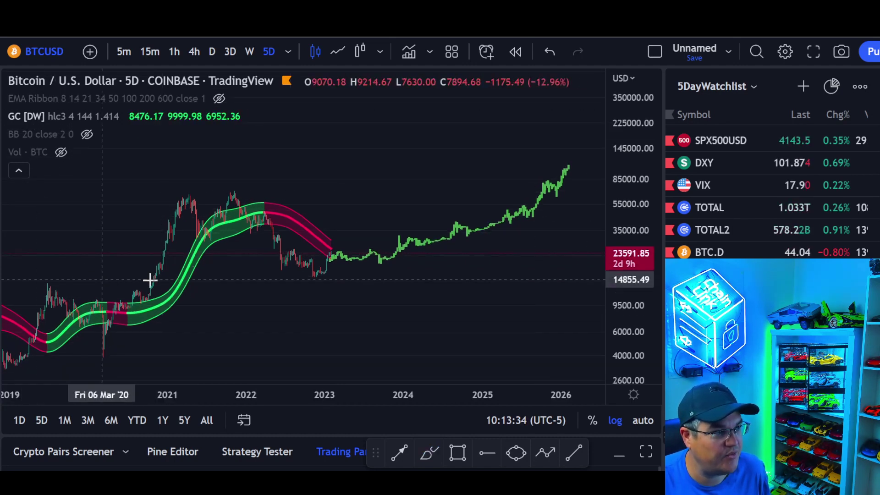
pyautogui.moveTo(216, 290); pyautogui.dragTo(303, 273)
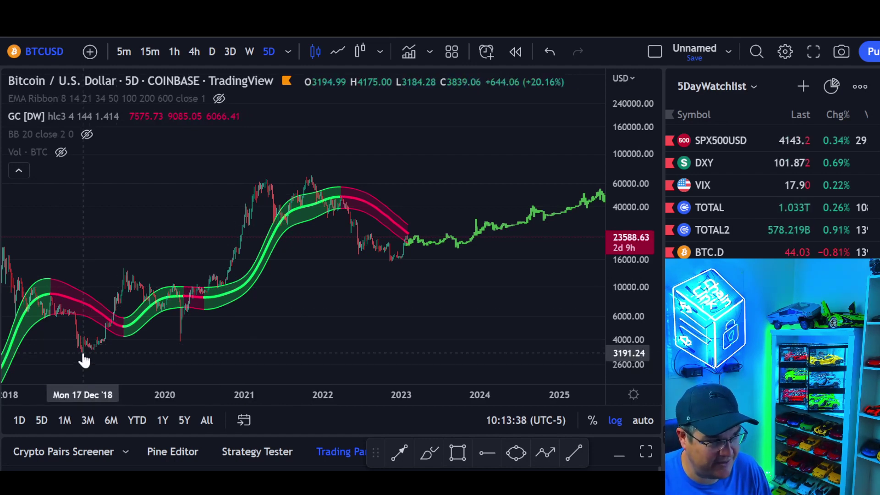
pyautogui.keyDown('shift'); pyautogui.click(83, 353); pyautogui.keyUp('shift')
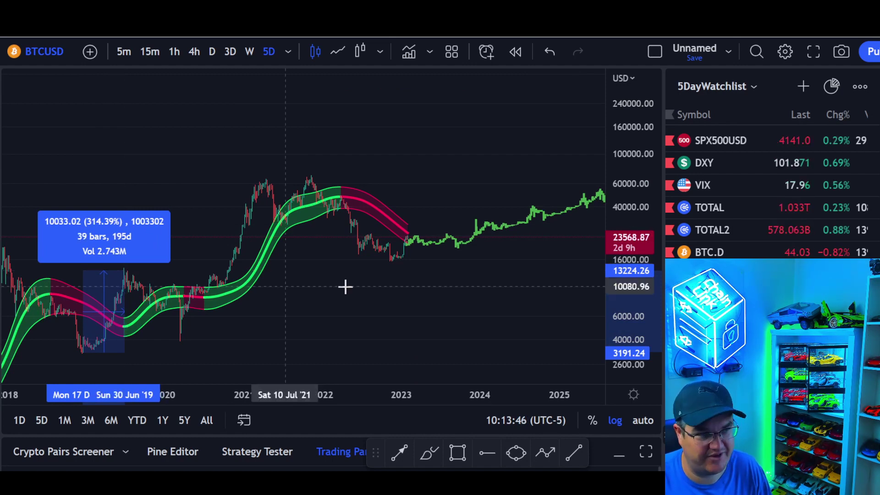
pyautogui.click(265, 287)
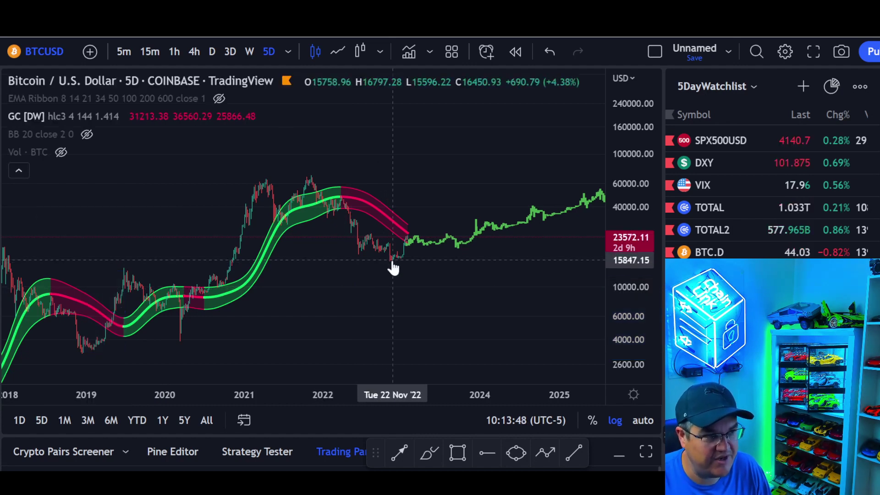
# Step: Measure out the same 314.39% gain from the November 2022 low, ending in about June 2023
pyautogui.keyDown('shift'); pyautogui.click(393, 260); pyautogui.keyUp('shift')
pyautogui.moveTo(425, 224); pyautogui.dragTo(436, 178)
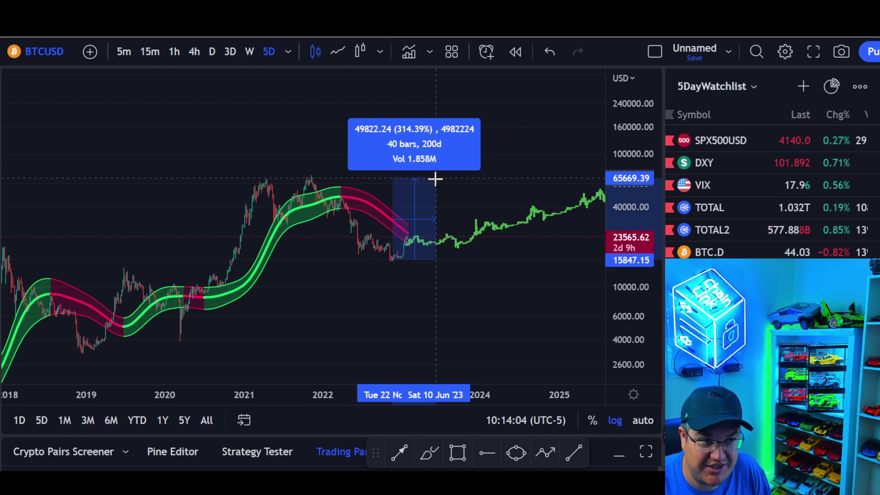
pyautogui.click(439, 189)
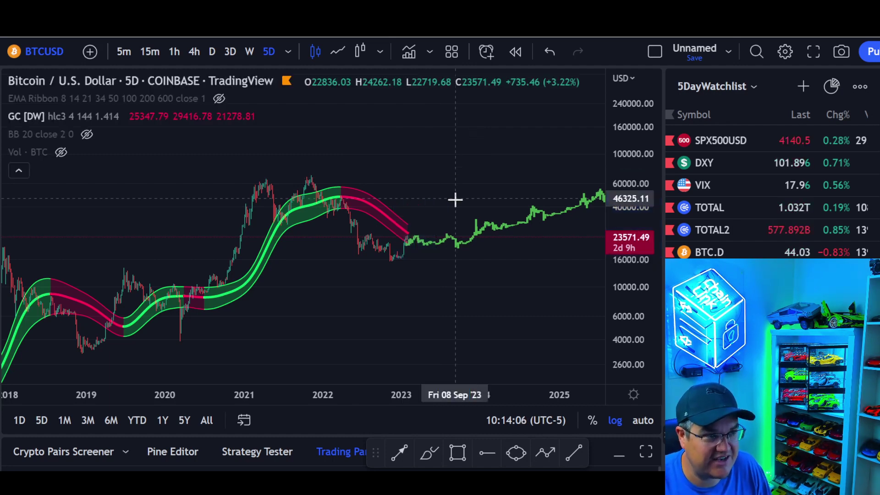
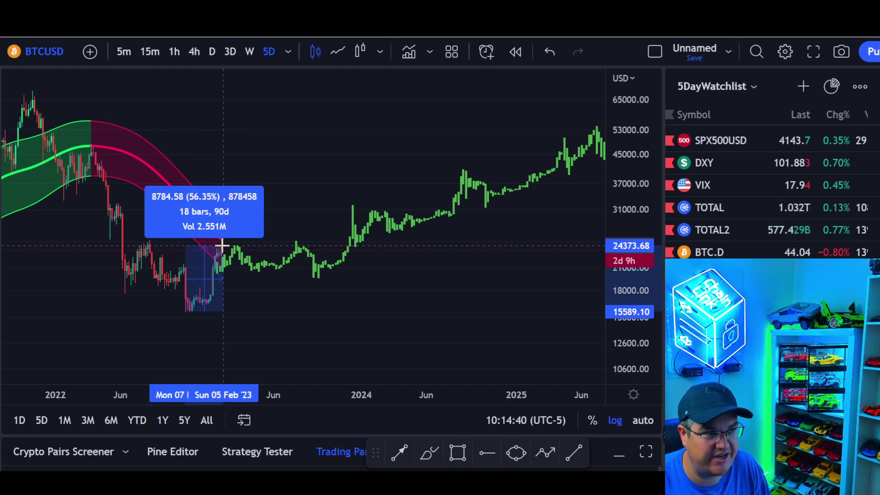
# Step: Measure the rise from the November 2022 low to the early February 2023 price
pyautogui.click(222, 246)
pyautogui.click(359, 179)
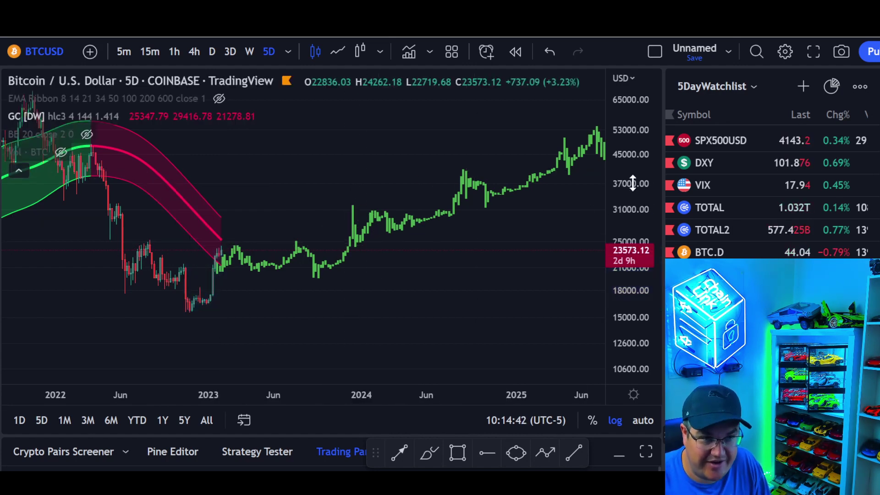
# Step: Move the end of the green projected bars pattern to about 207,700 in February 2025
pyautogui.moveTo(633, 183); pyautogui.dragTo(612, 288)
pyautogui.scroll(-5, 520, 281)
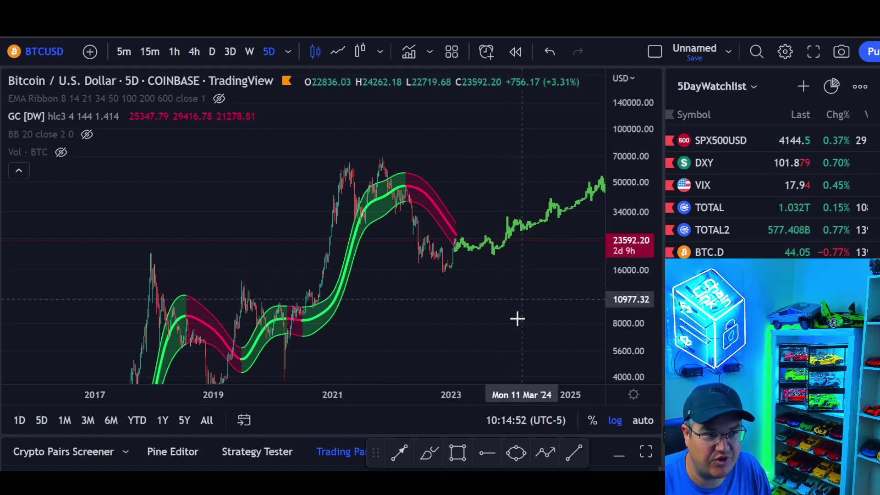
pyautogui.scroll(5, 476, 298)
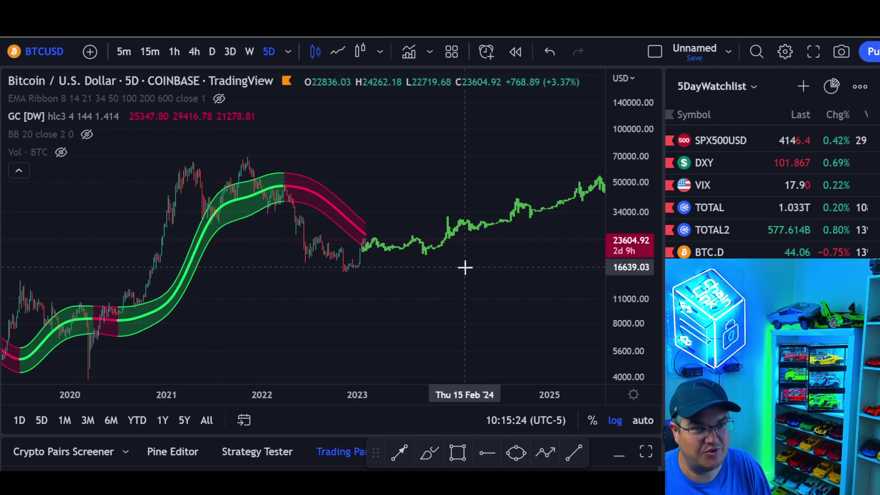
pyautogui.scroll(-3, 495, 273)
pyautogui.moveTo(497, 287); pyautogui.dragTo(414, 304)
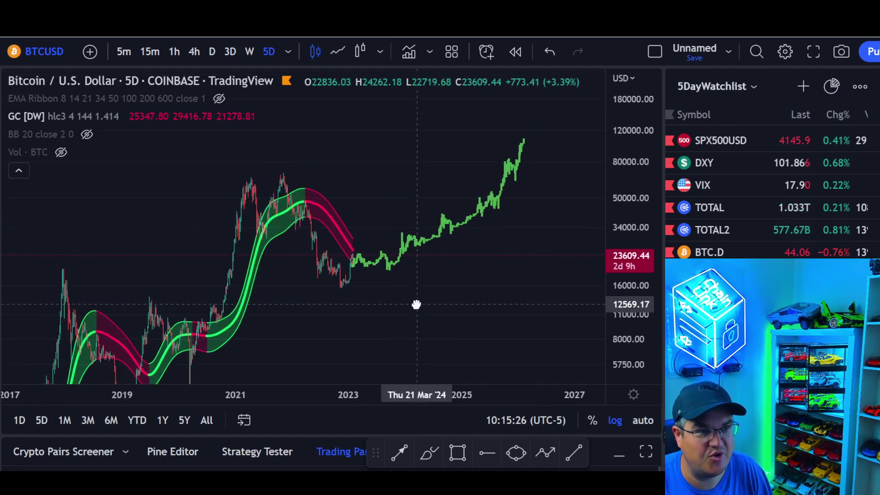
pyautogui.click(522, 145)
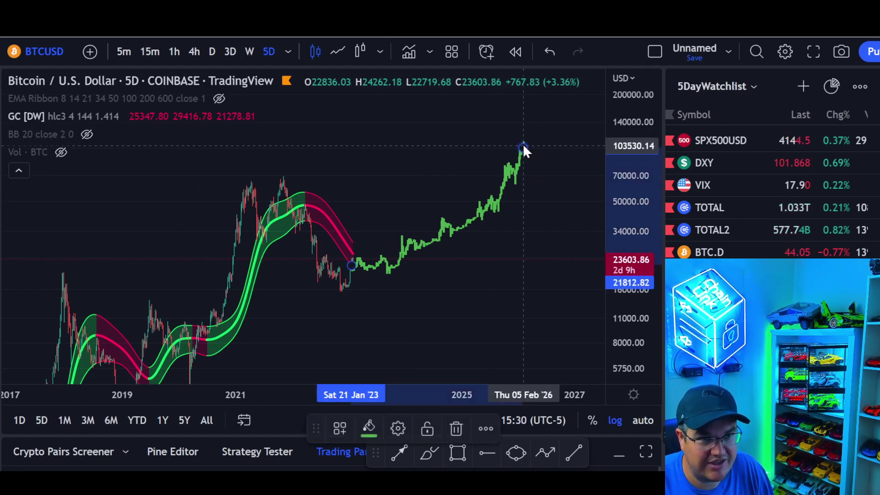
pyautogui.moveTo(522, 143)
pyautogui.mouseDown()
pyautogui.moveTo(505, 117)
pyautogui.moveTo(459, 99)
pyautogui.moveTo(468, 97)
pyautogui.mouseUp()
pyautogui.click(501, 134)
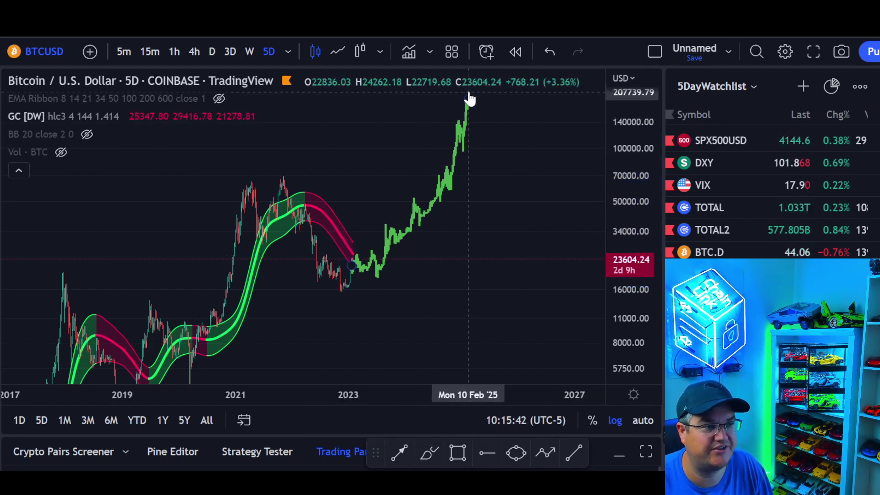
# Step: Shorten the green projected bars pattern so it ends at about 110,000 in early March 2024
pyautogui.moveTo(629, 157); pyautogui.dragTo(635, 264)
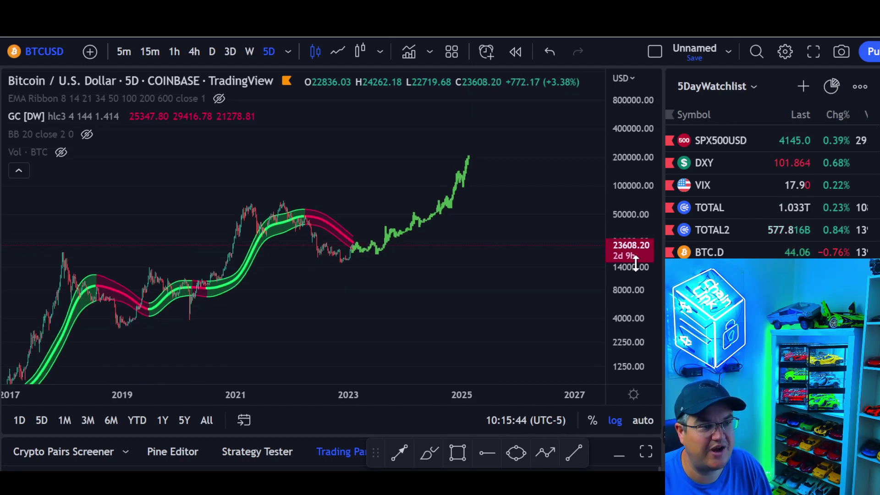
pyautogui.scroll(-3, 520, 290)
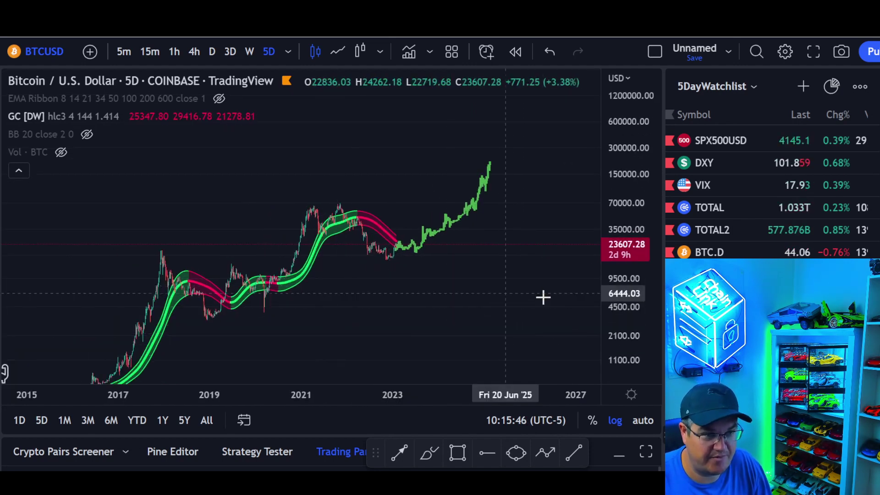
pyautogui.moveTo(405, 350); pyautogui.dragTo(377, 360)
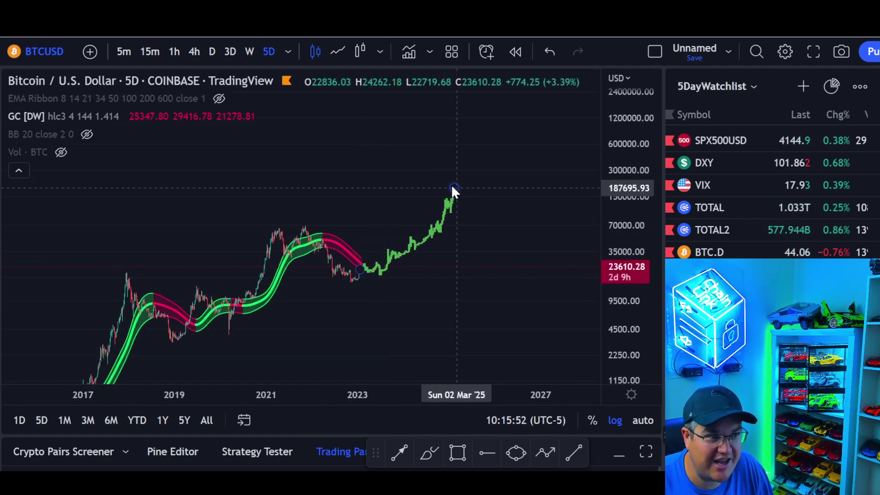
pyautogui.click(454, 188)
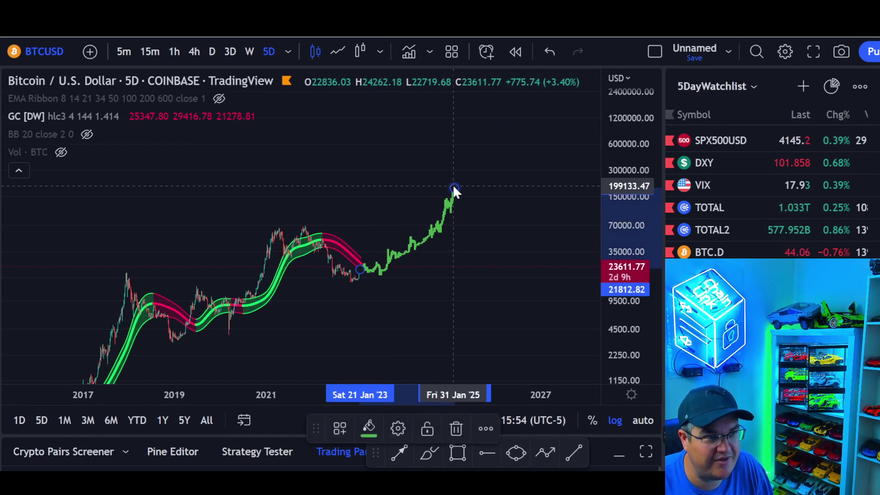
pyautogui.moveTo(454, 186); pyautogui.dragTo(409, 192)
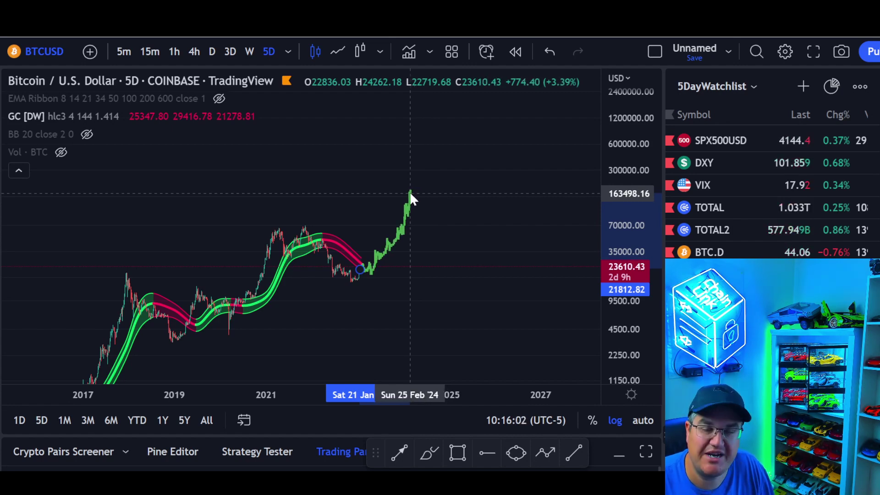
pyautogui.moveTo(409, 191); pyautogui.dragTo(411, 209)
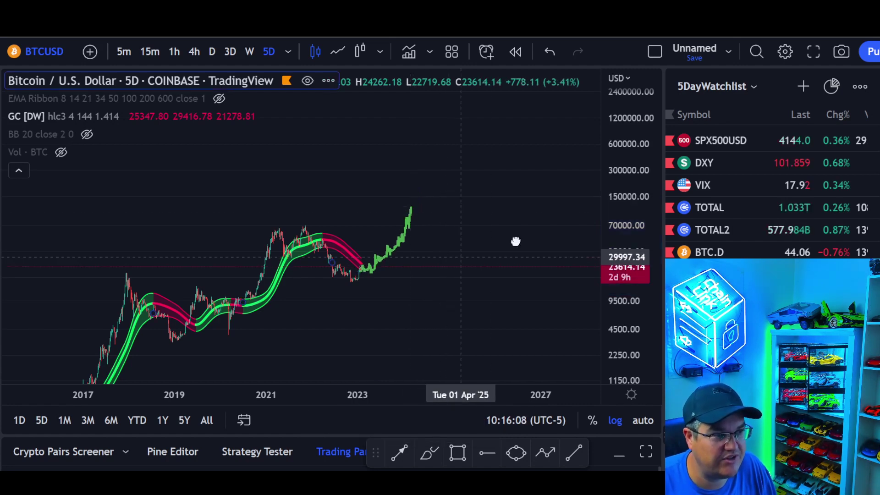
# Step: Stretch the green projected bars pattern to end at about 145,000 in August 2025, and bring up its options
pyautogui.moveTo(515, 241); pyautogui.dragTo(551, 245)
pyautogui.moveTo(487, 270); pyautogui.dragTo(501, 263)
pyautogui.moveTo(632, 285); pyautogui.dragTo(617, 179)
pyautogui.scroll(5, 536, 284)
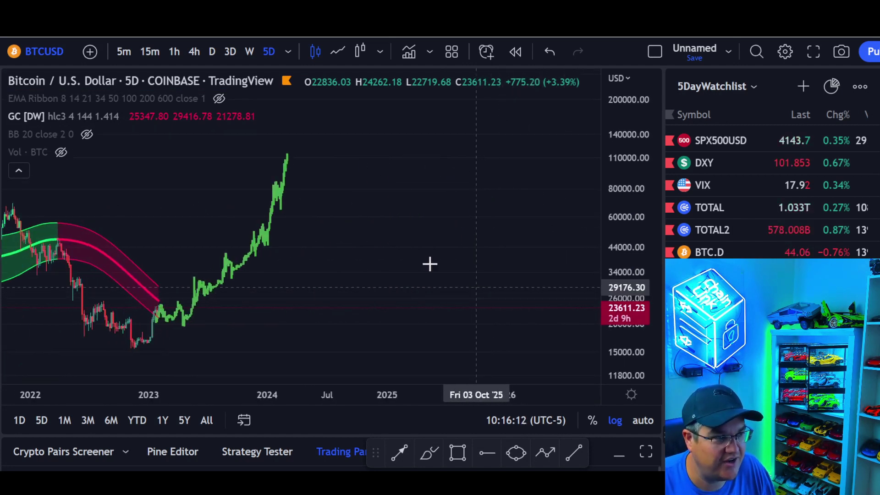
pyautogui.moveTo(494, 228); pyautogui.dragTo(569, 250)
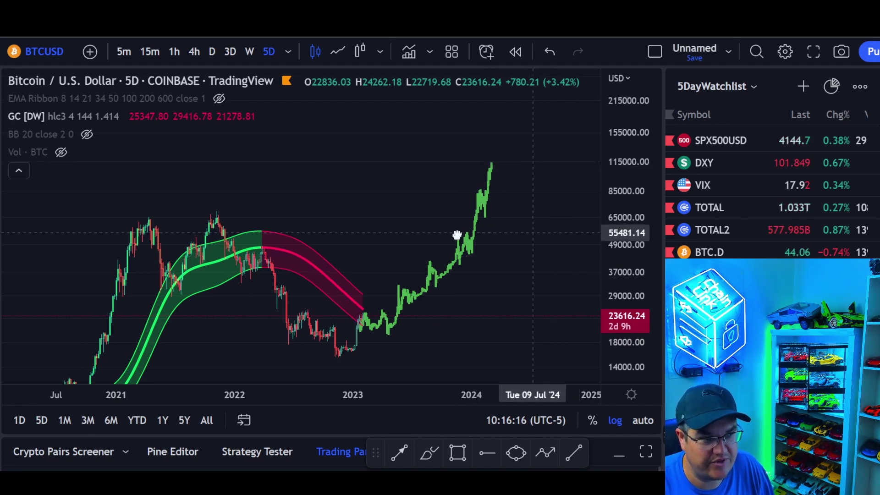
pyautogui.moveTo(457, 236); pyautogui.dragTo(387, 236)
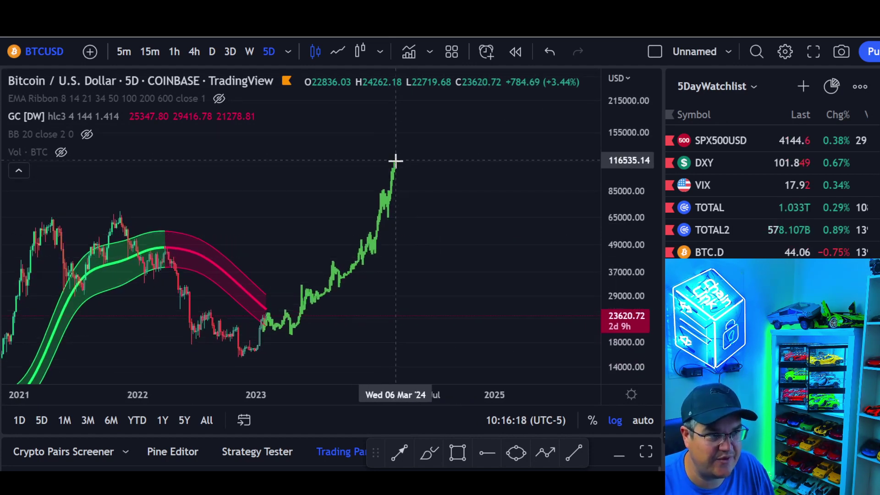
pyautogui.moveTo(394, 166)
pyautogui.mouseDown()
pyautogui.moveTo(457, 180)
pyautogui.moveTo(576, 177)
pyautogui.moveTo(560, 178)
pyautogui.moveTo(564, 139)
pyautogui.mouseUp()
pyautogui.rightClick(564, 141)
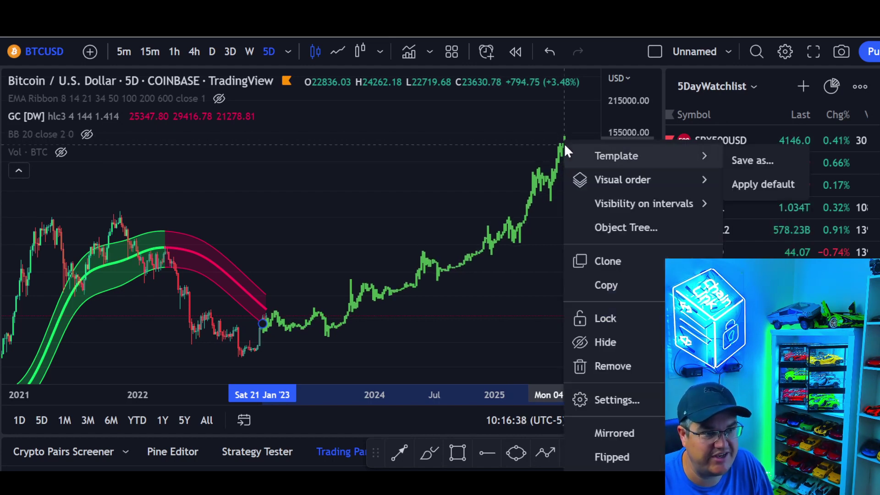
# Step: Dismiss the pattern's options and examine the green projection through 2025 against Bitcoin's price history and Gaussian channel since 2017
pyautogui.click(536, 142)
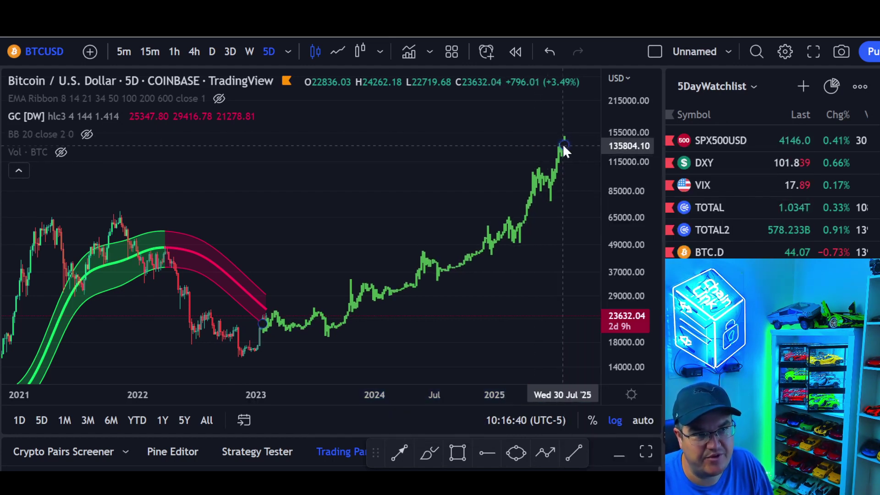
pyautogui.moveTo(626, 209); pyautogui.dragTo(626, 229)
pyautogui.scroll(-3, 473, 263)
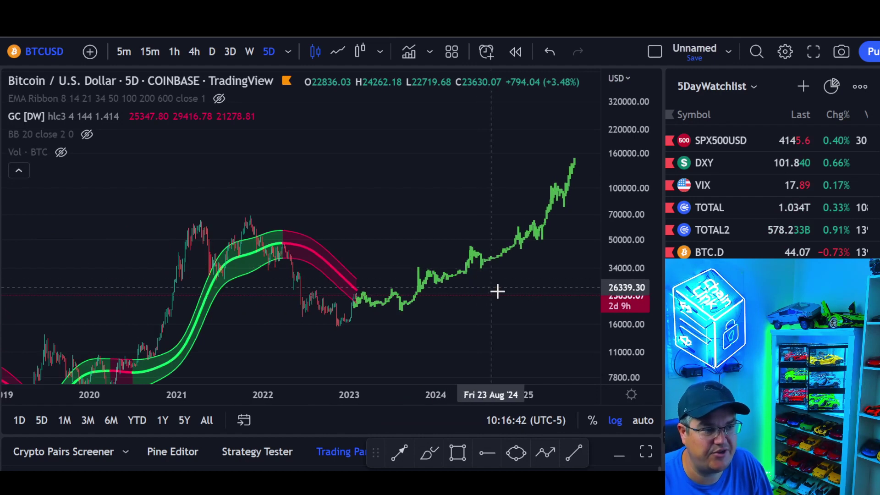
pyautogui.moveTo(491, 260); pyautogui.dragTo(526, 200)
pyautogui.scroll(-2, 481, 221)
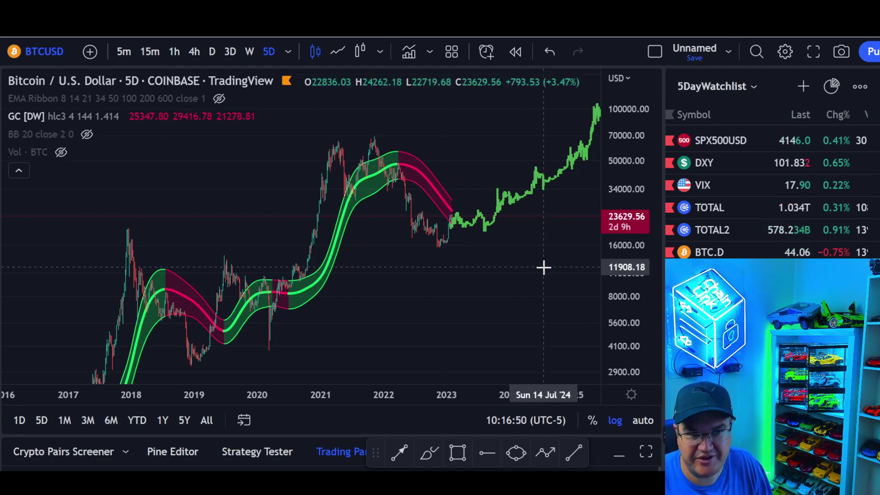
pyautogui.scroll(1, 514, 277)
pyautogui.scroll(2, 512, 277)
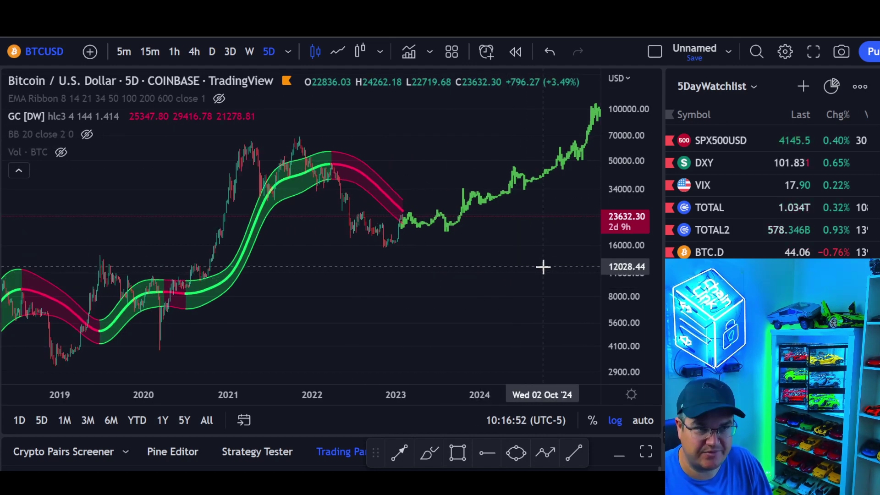
pyautogui.moveTo(510, 284); pyautogui.dragTo(467, 314)
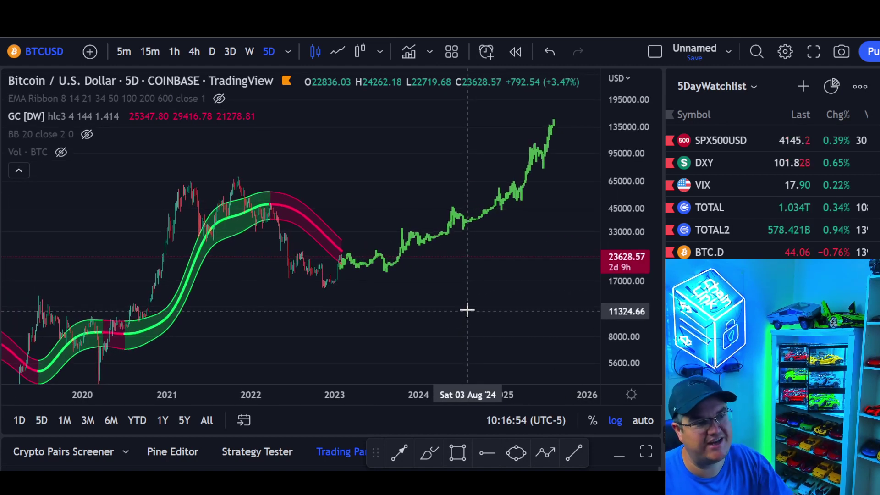
pyautogui.scroll(-2, 468, 300)
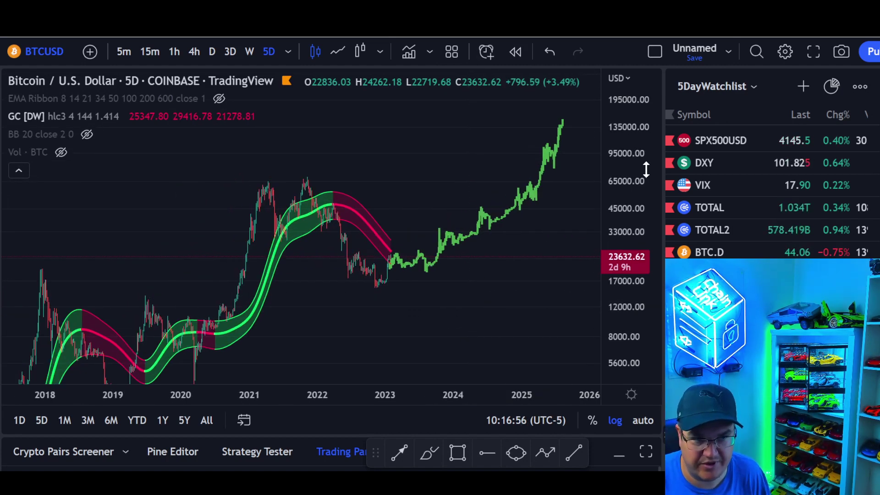
pyautogui.moveTo(645, 170); pyautogui.dragTo(624, 238)
pyautogui.scroll(-2, 483, 269)
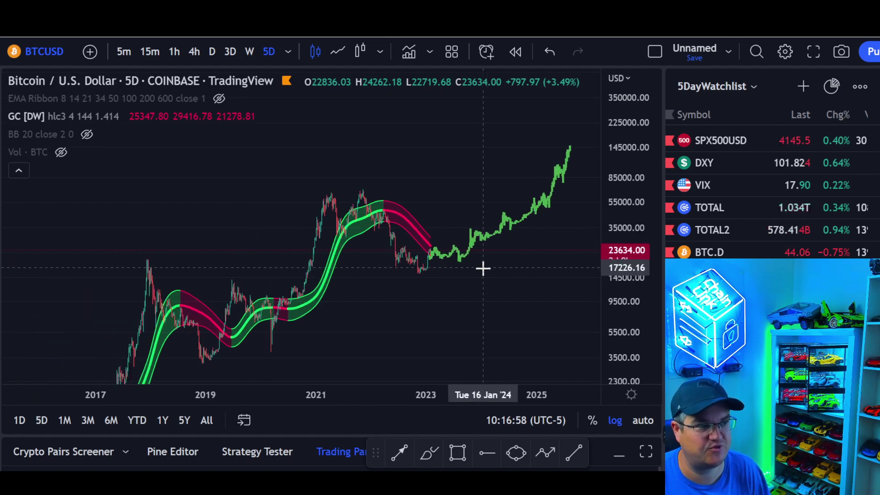
pyautogui.scroll(1, 485, 275)
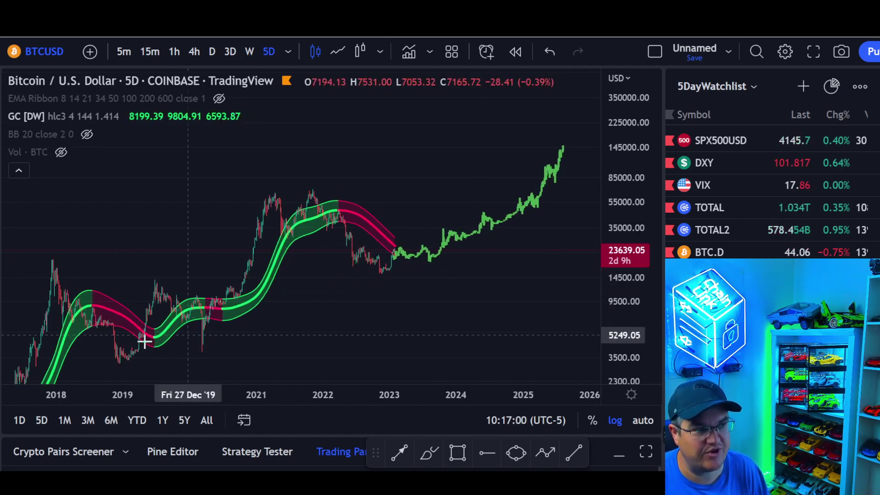